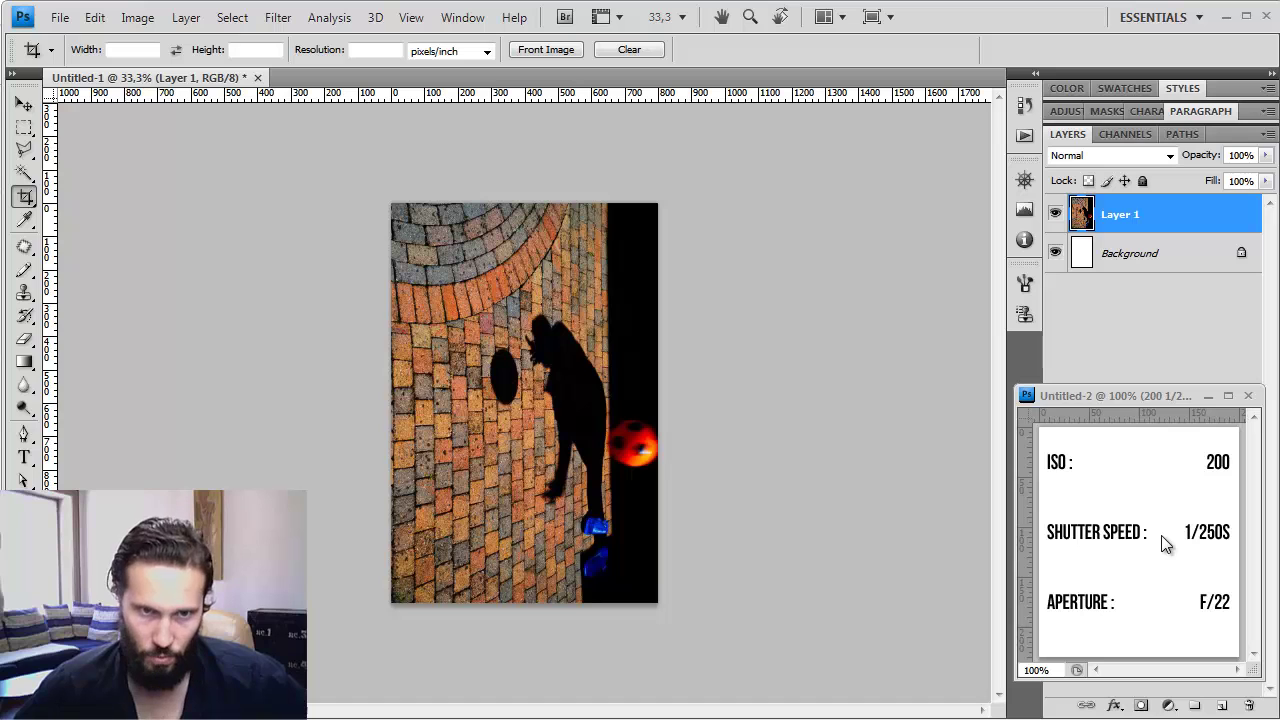
- Rotate the upright shadow photo 90° counter-clockwise with Image Rotation
left_click(185, 20)
mouse_move(140, 20)
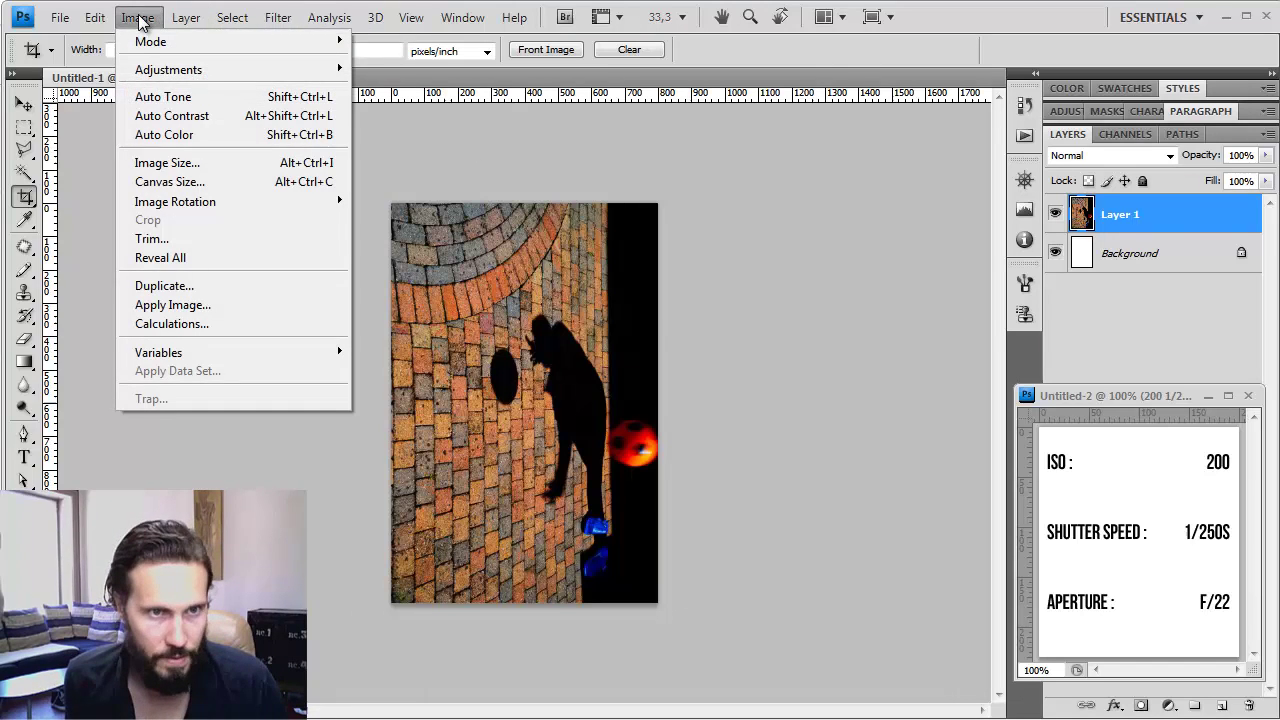
mouse_move(229, 203)
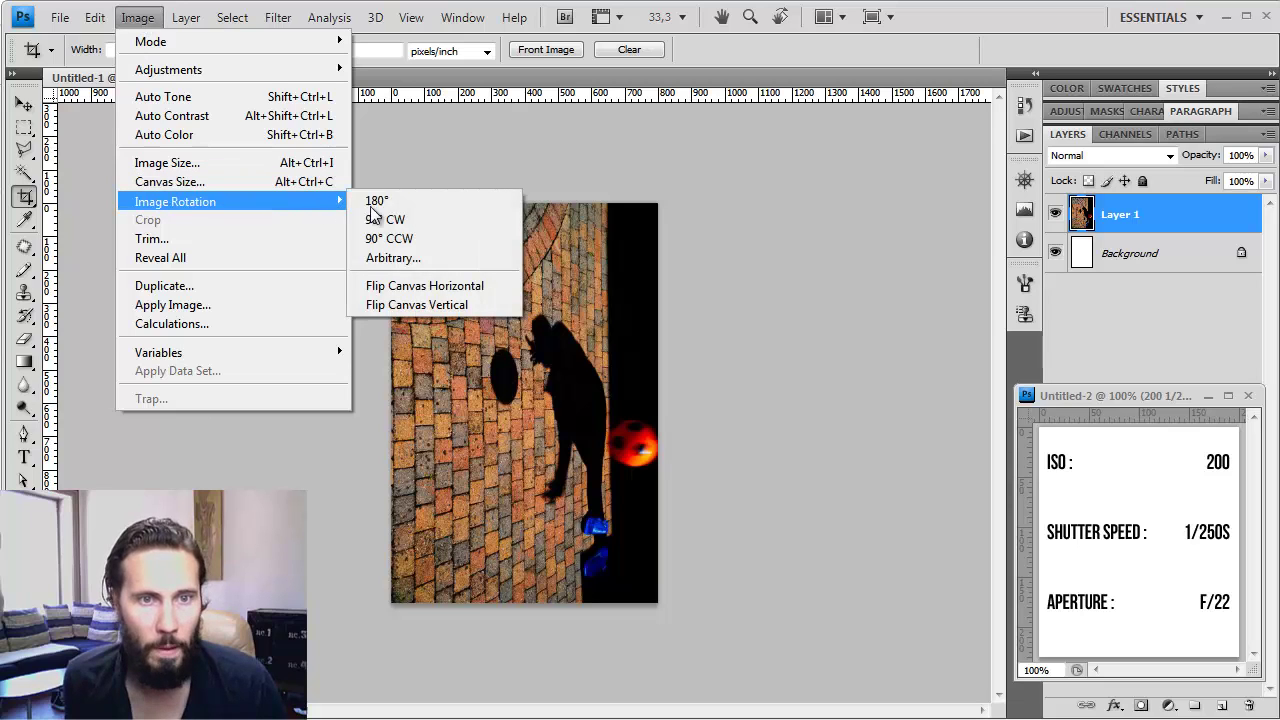
left_click(392, 238)
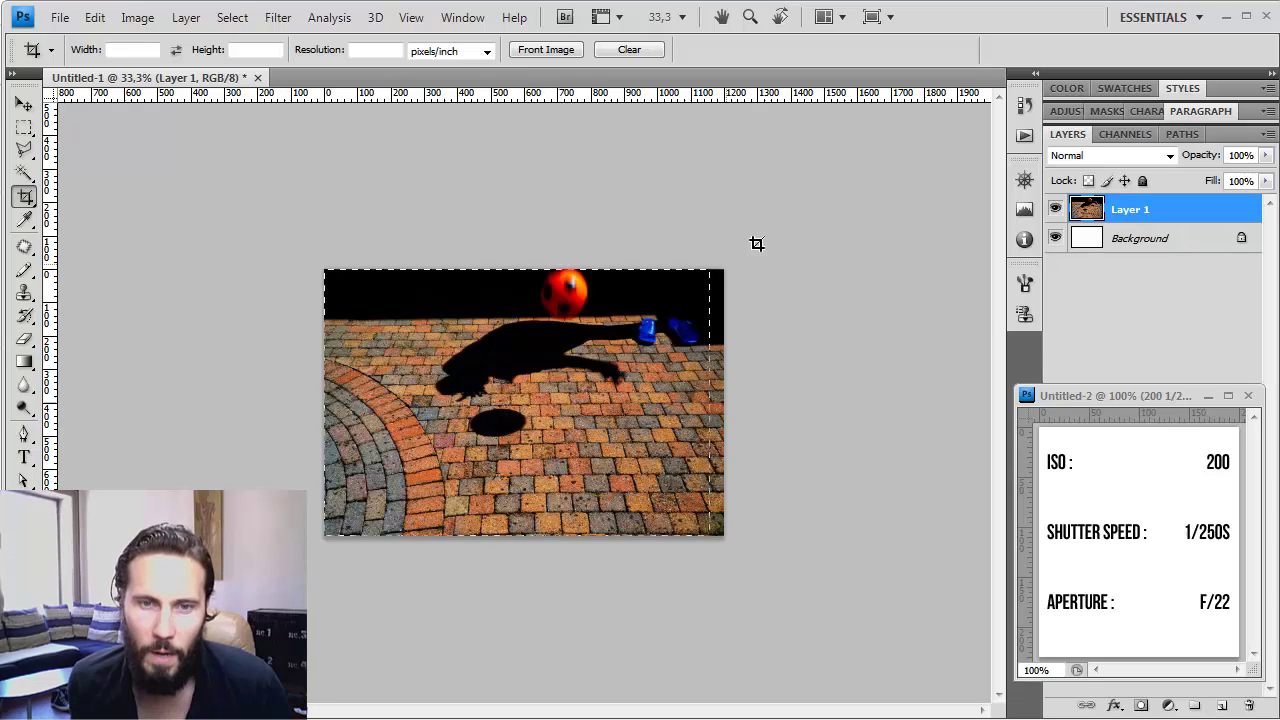
- Extend the canvas with white space above and right of the photo using an oversized crop
left_click_drag(757, 243, 815, 190)
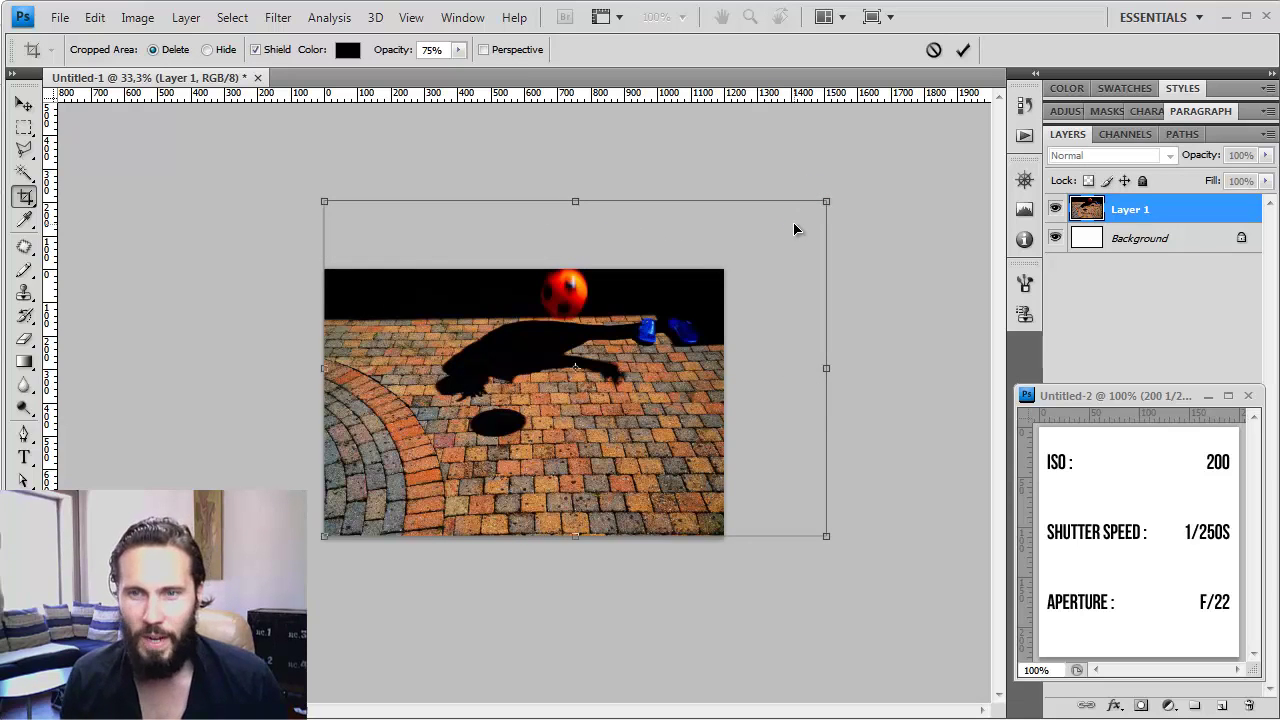
key("Return")
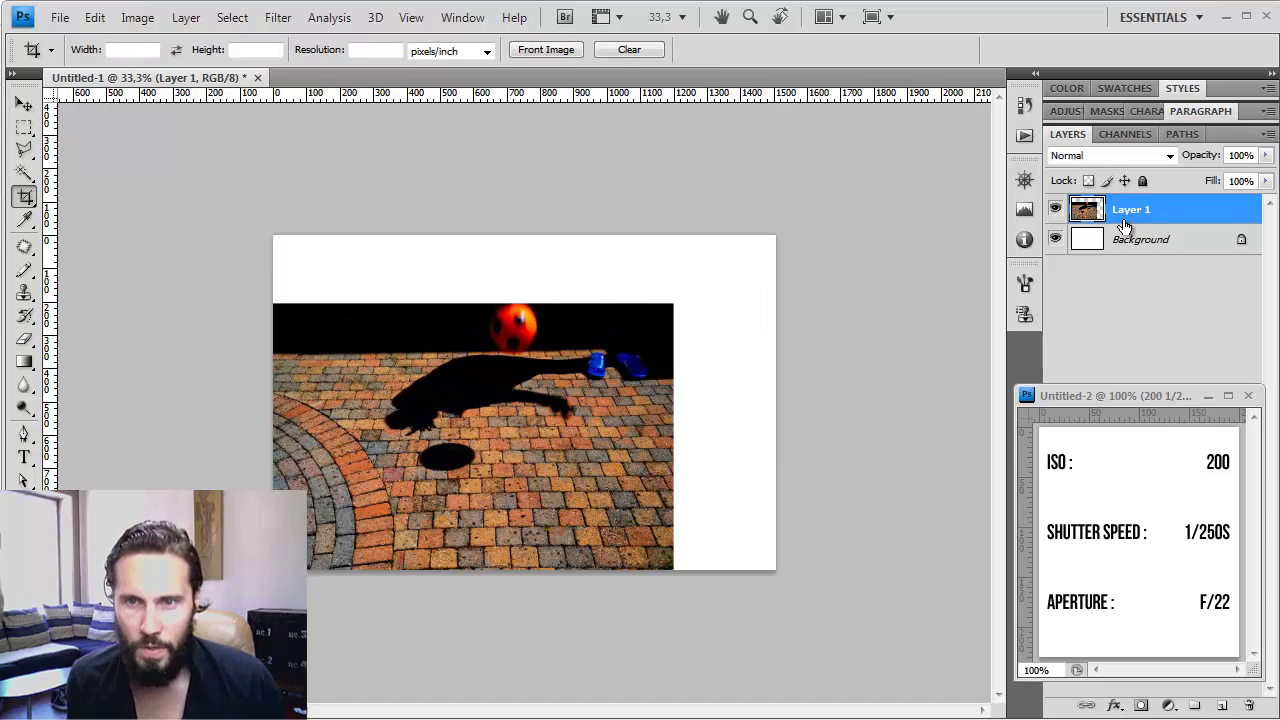
right_click(1132, 208)
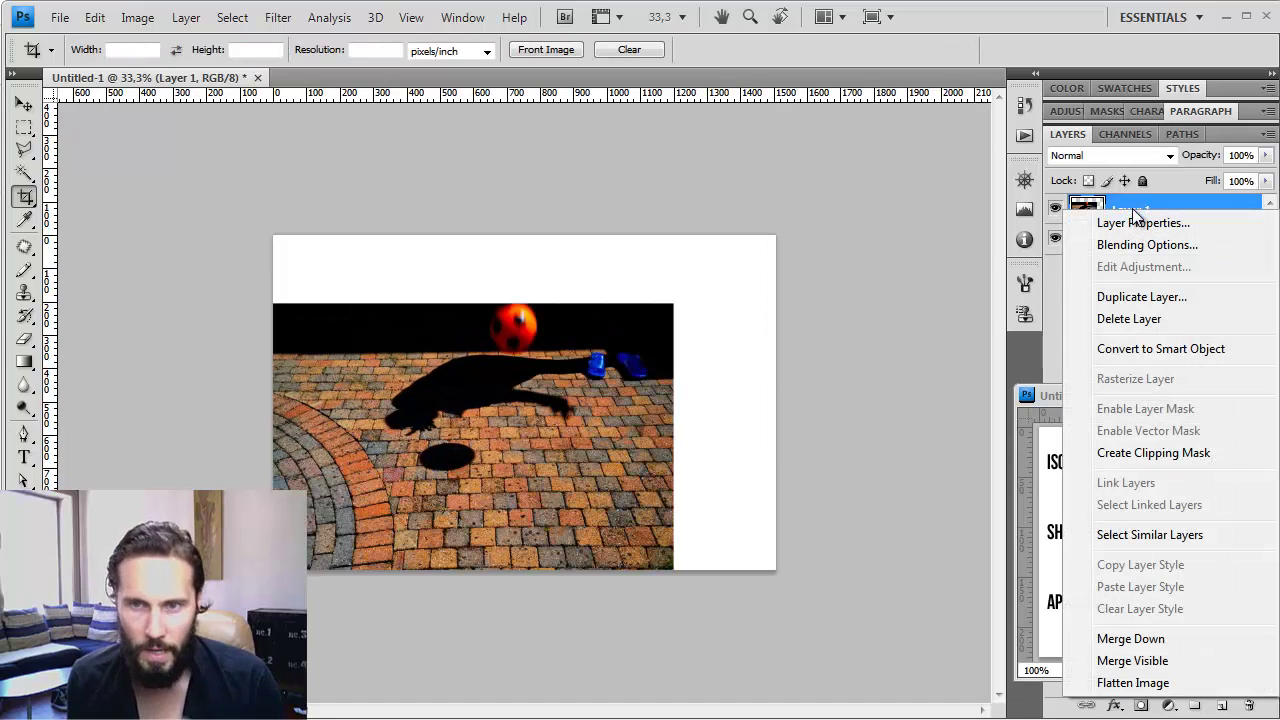
left_click(1048, 305)
- Shift the photo over to the canvas's right edge
key("m")
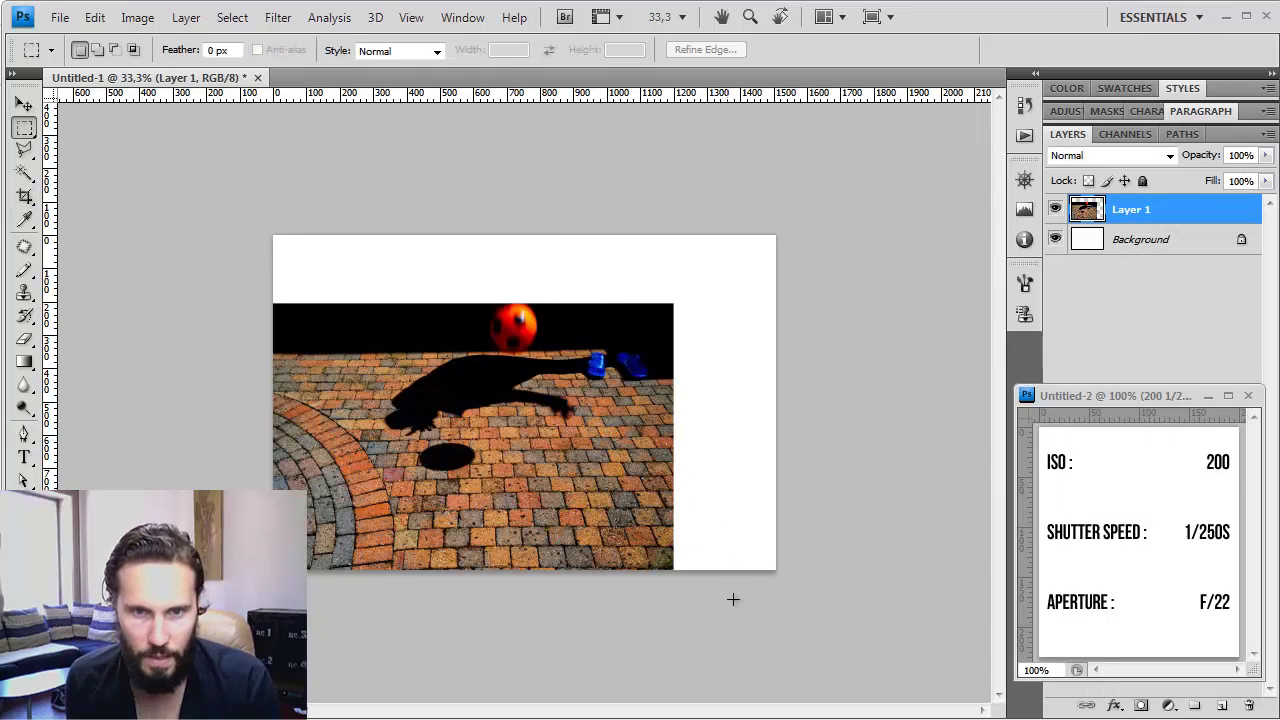
left_click_drag(633, 253, 610, 262)
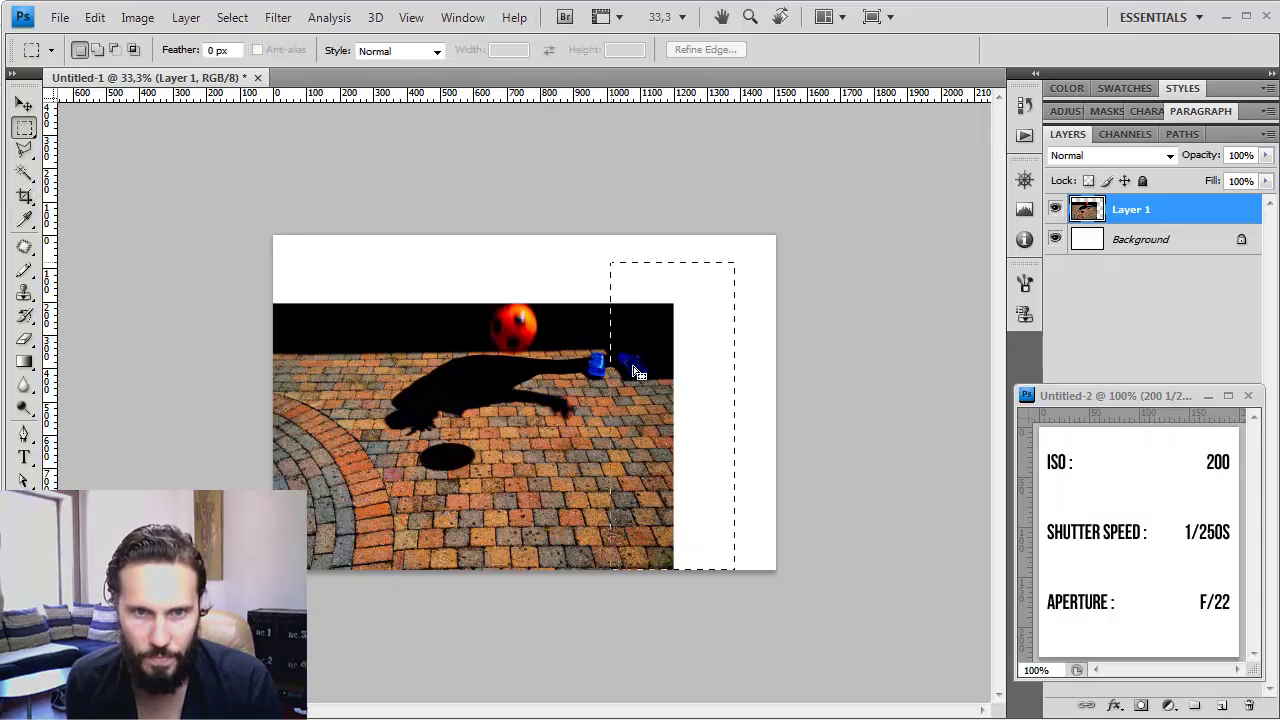
right_click(644, 366)
left_click(879, 400)
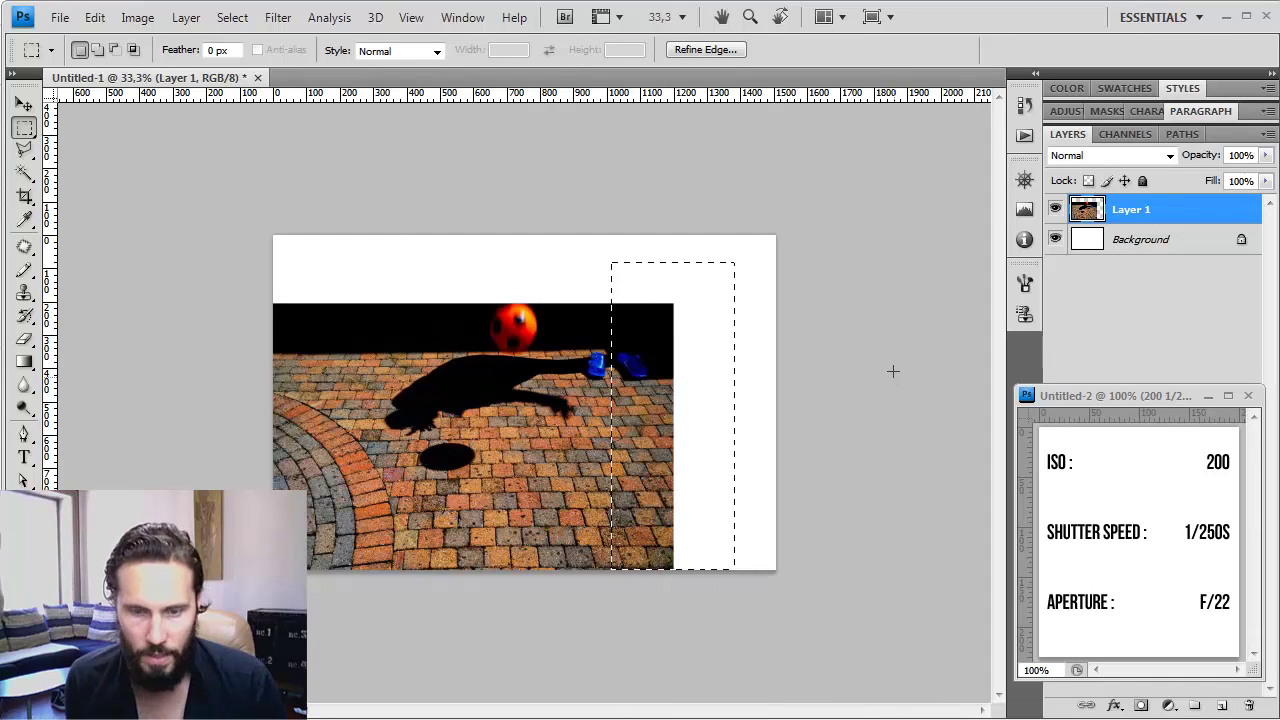
left_click(979, 293)
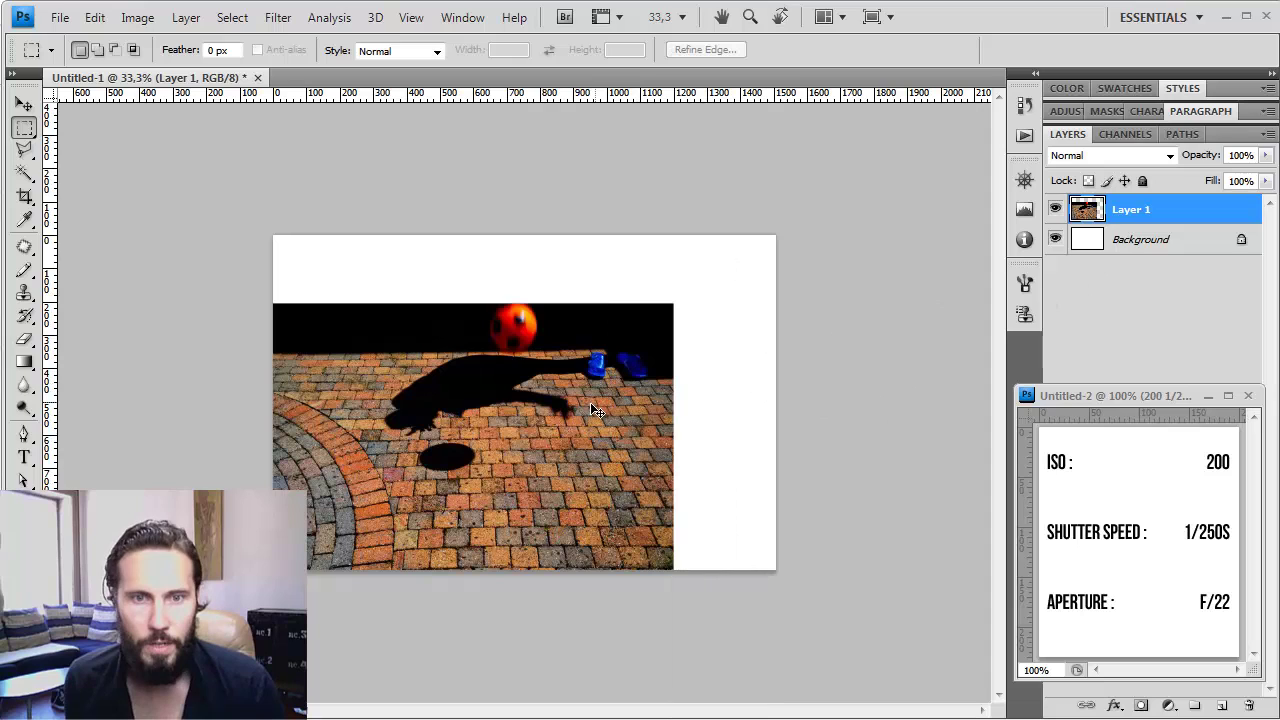
left_click_drag(593, 408, 705, 399)
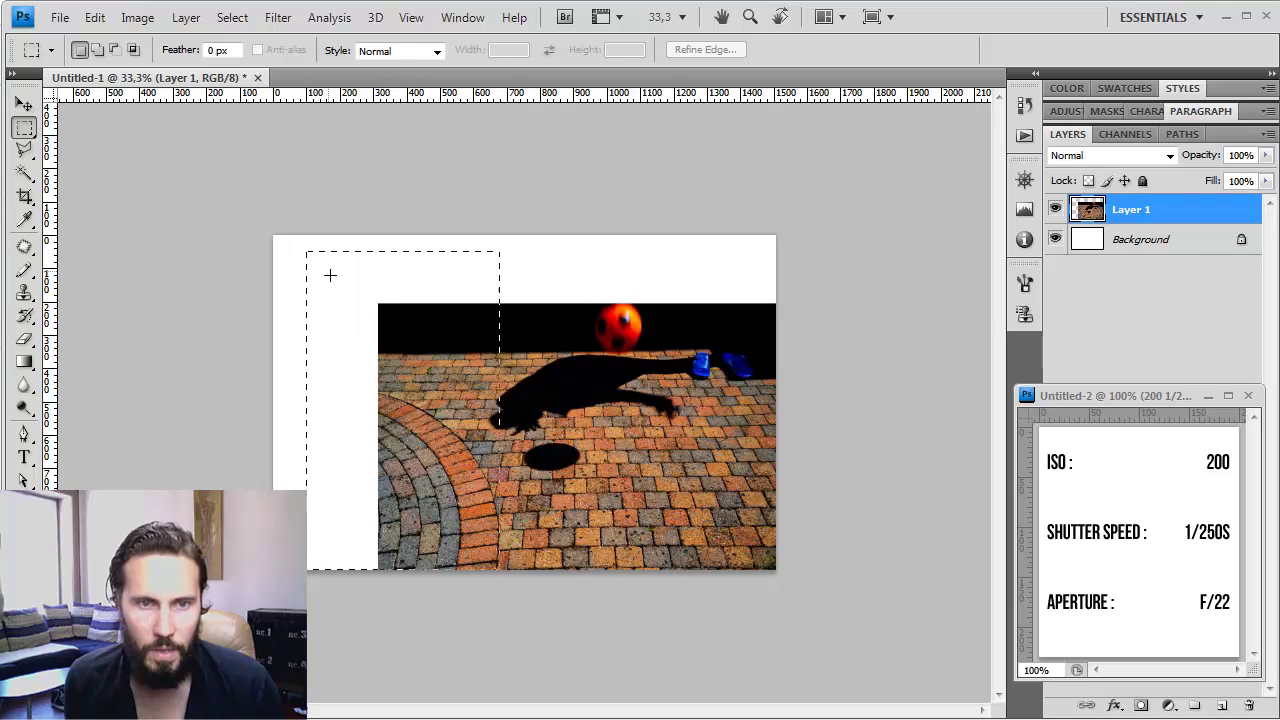
- Cut the photo's left pavement strip to Layer 2 and stretch it to the canvas's left edge
left_click_drag(330, 275, 329, 271)
right_click(396, 346)
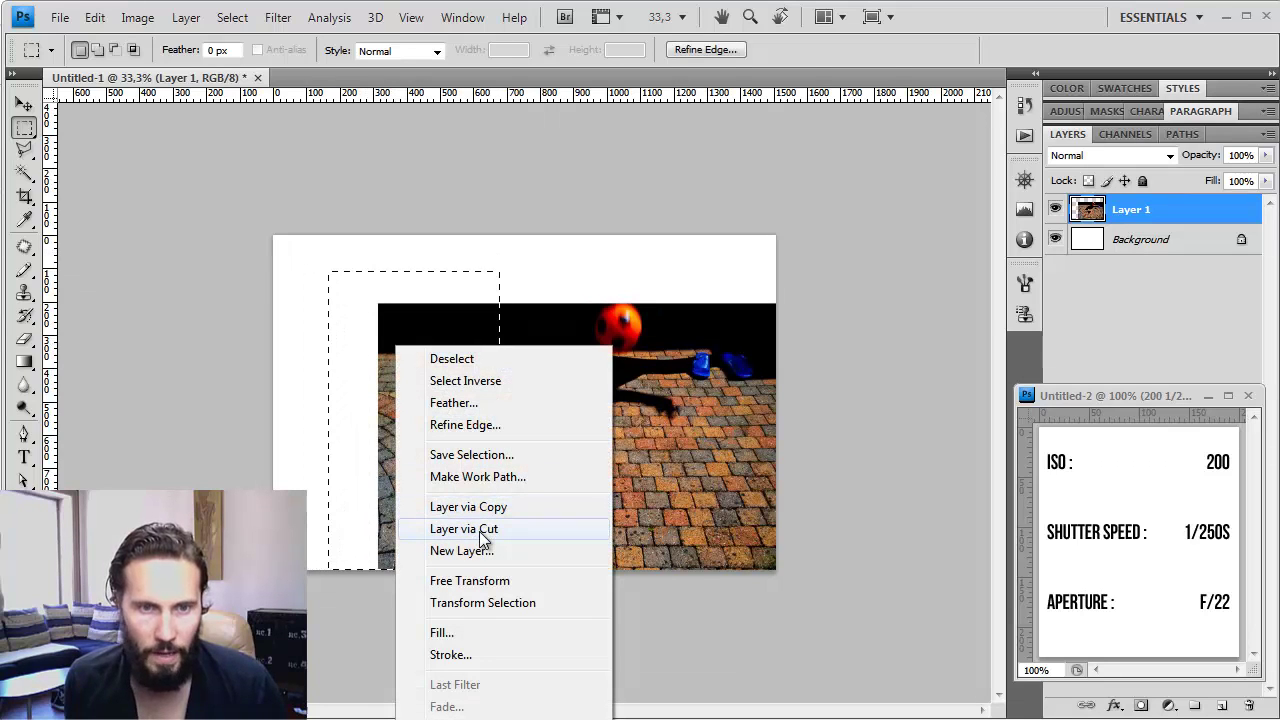
left_click(486, 528)
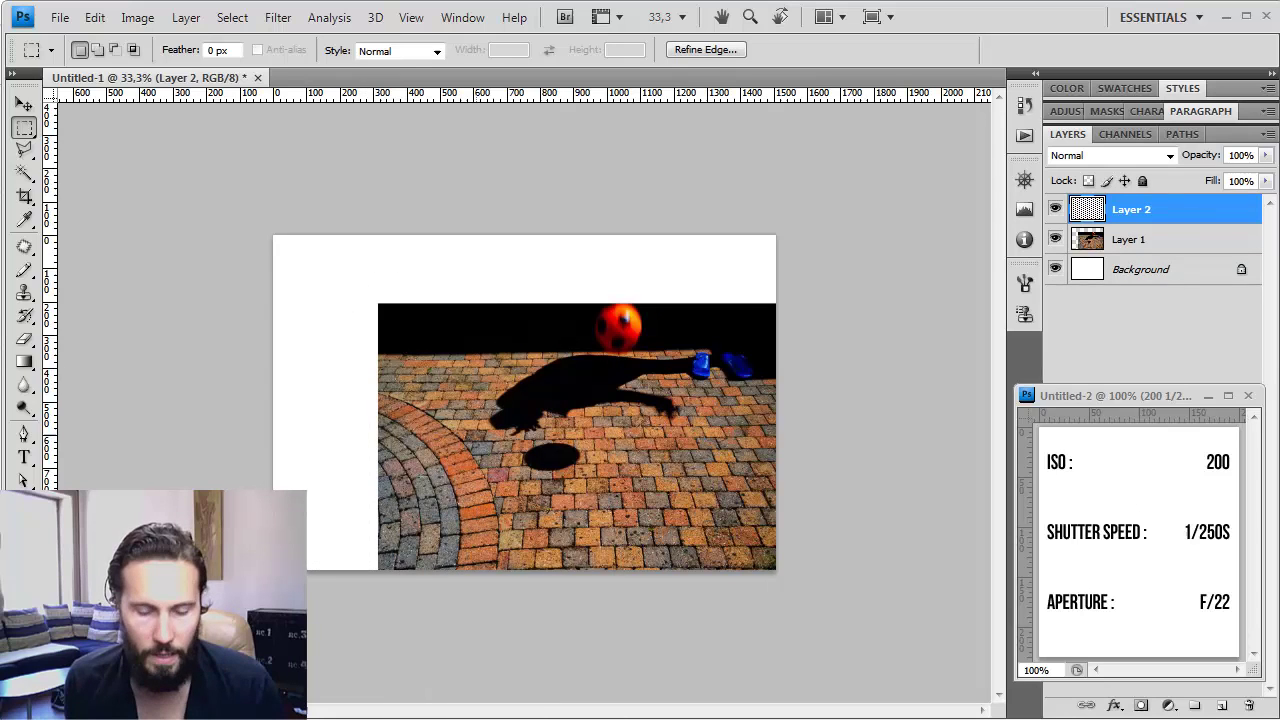
key("ctrl+t")
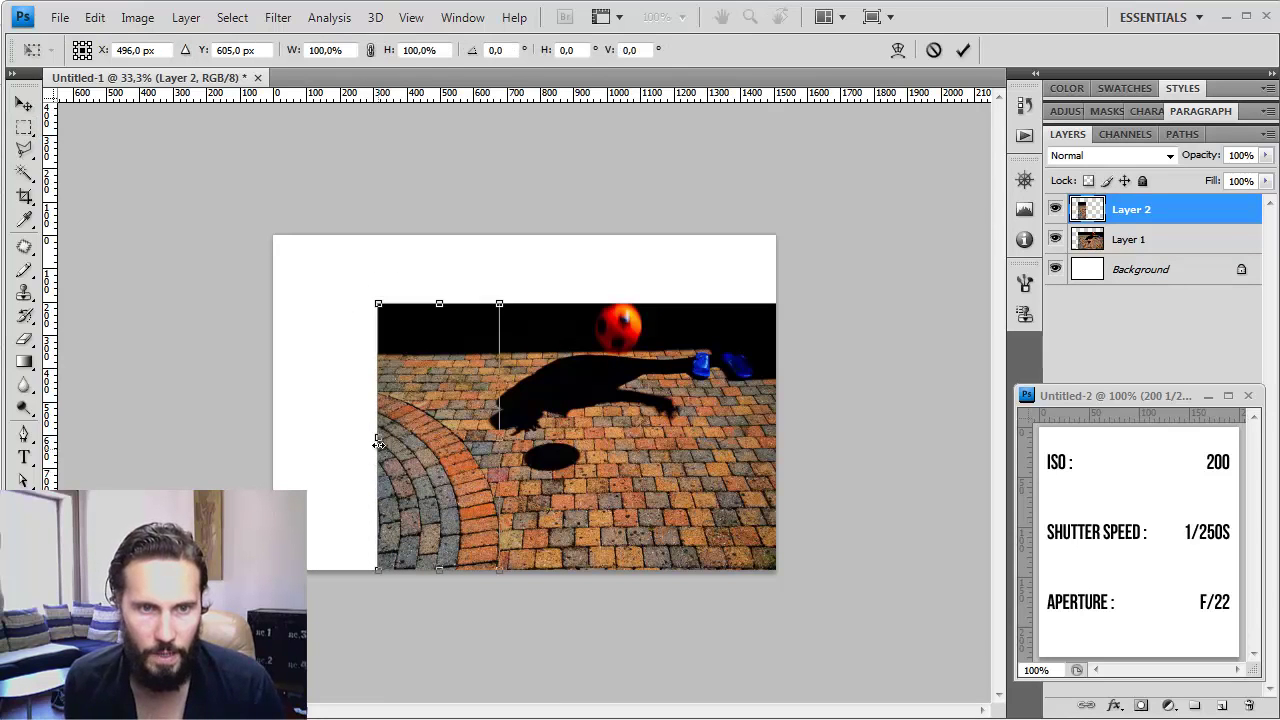
left_click_drag(378, 444, 273, 436)
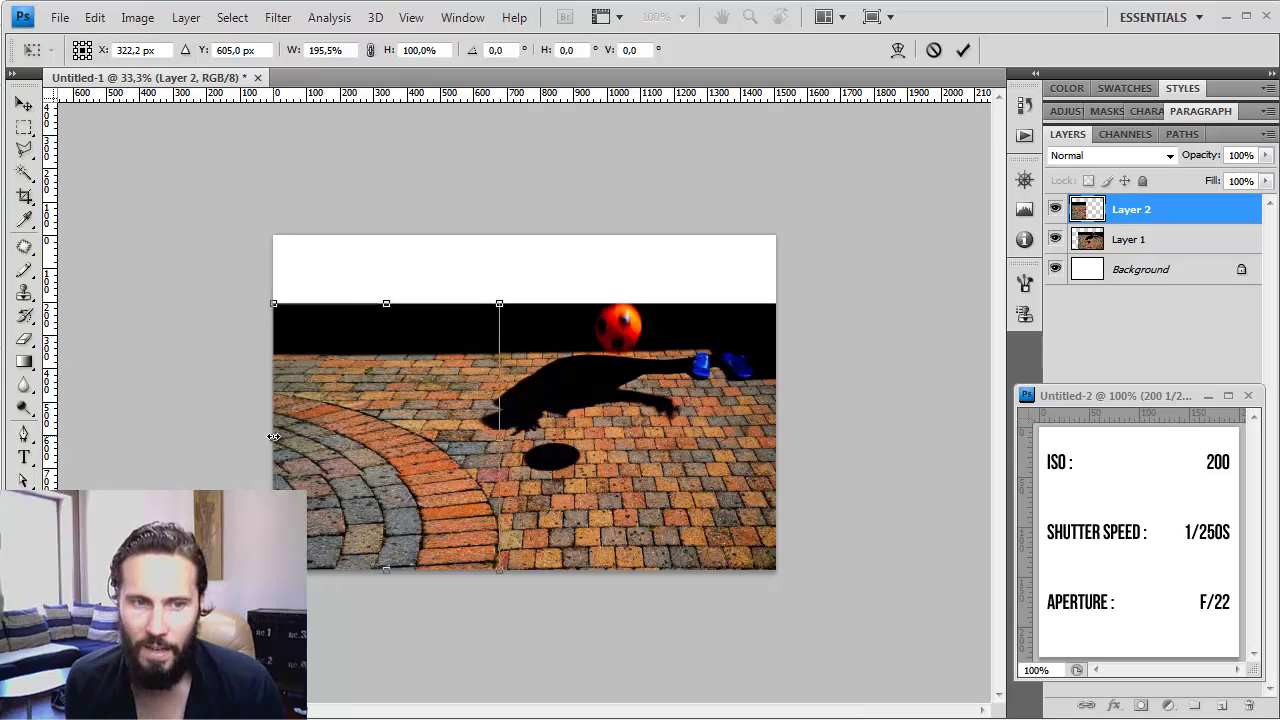
- Commit the stretch, fill the Background layer with black, then reselect Layer 1
left_click(963, 50)
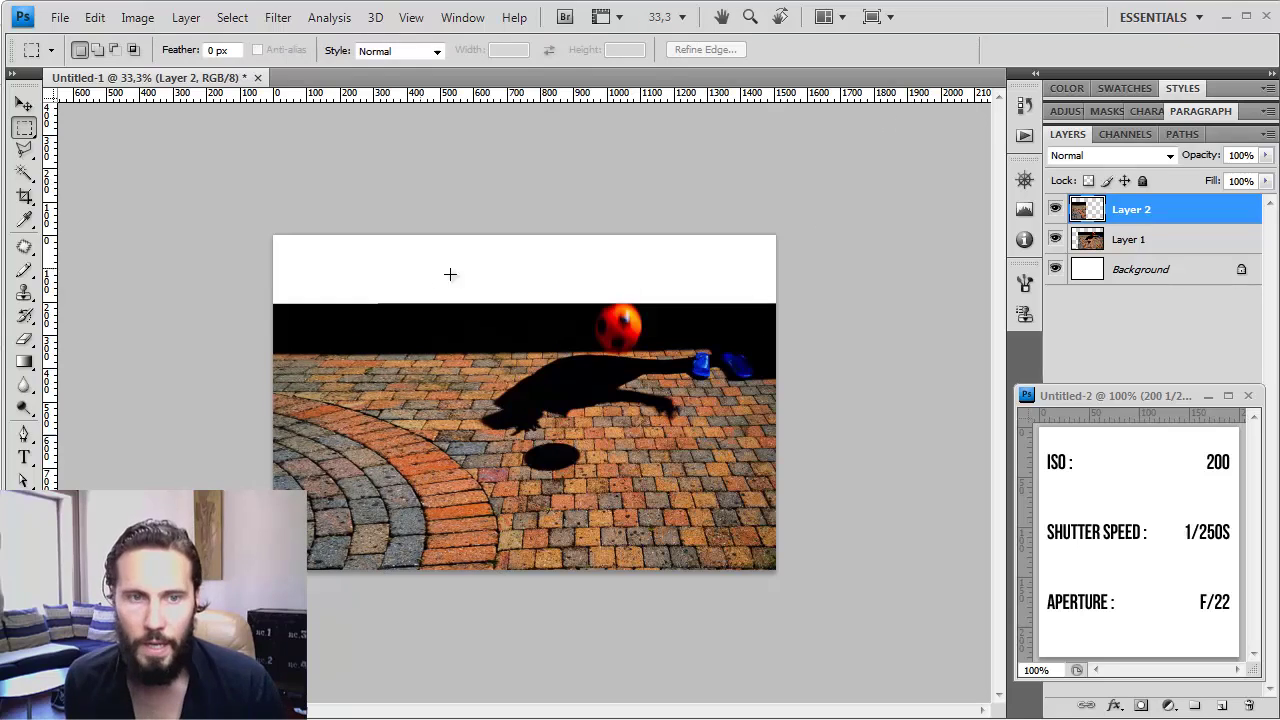
left_click(1165, 270)
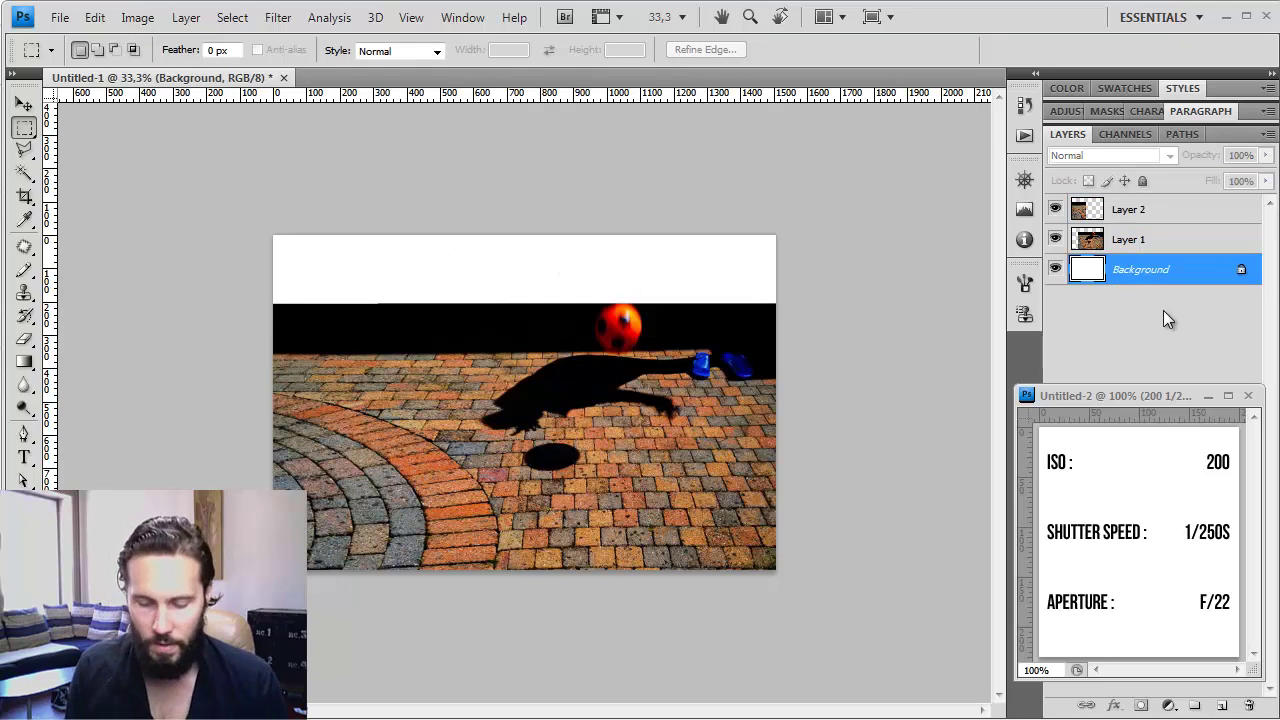
key("alt+BackSpace")
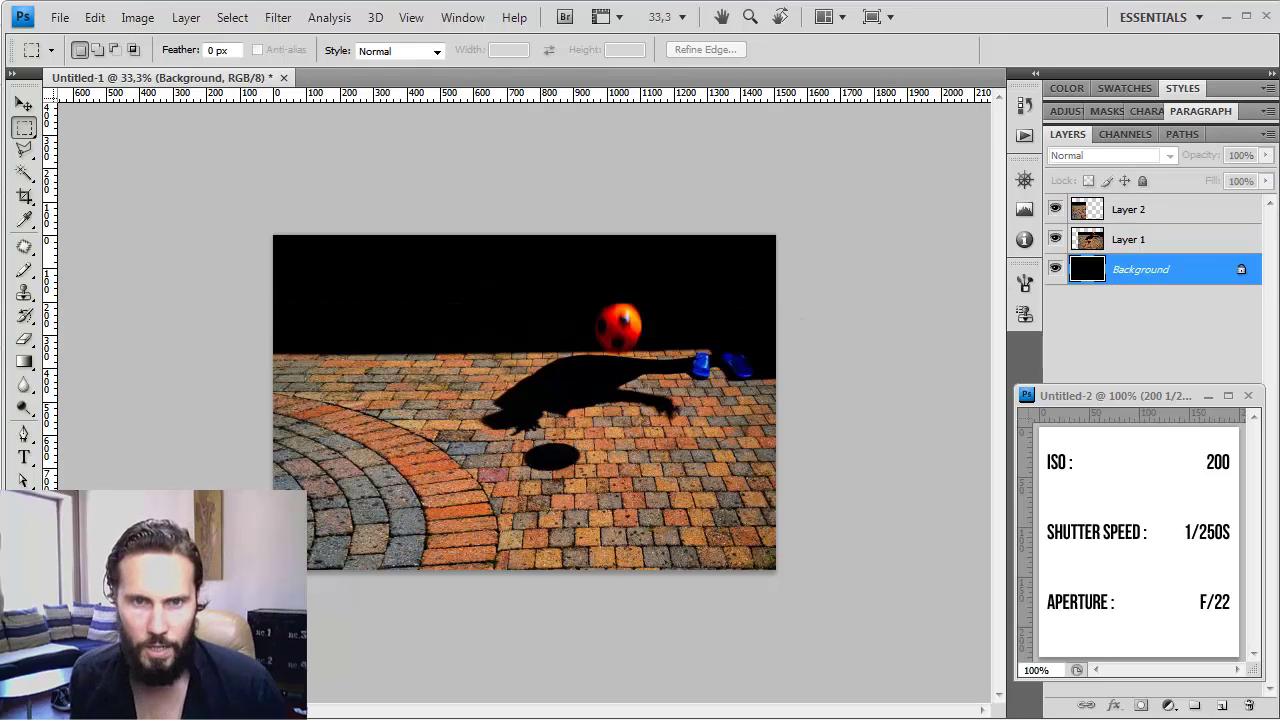
left_click(1140, 241)
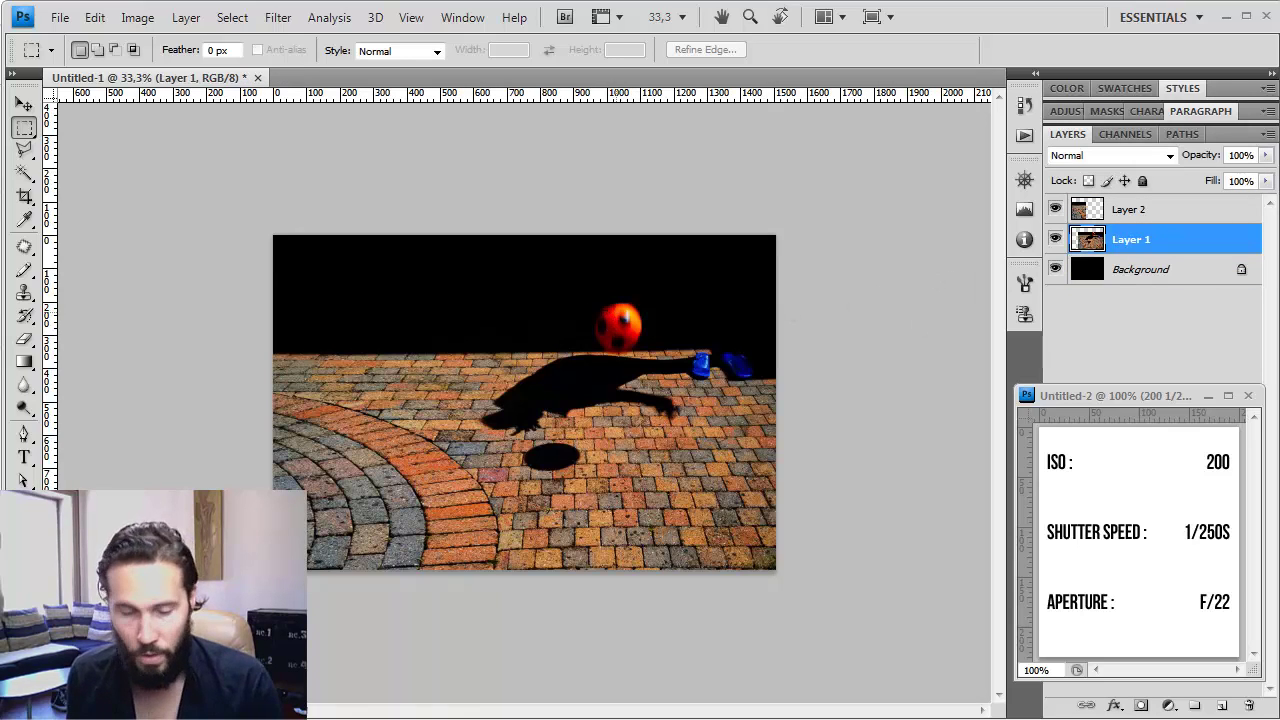
- Outline the red ball with the Polygonal Lasso
key("shift+l")
left_click(592, 294)
left_click(584, 327)
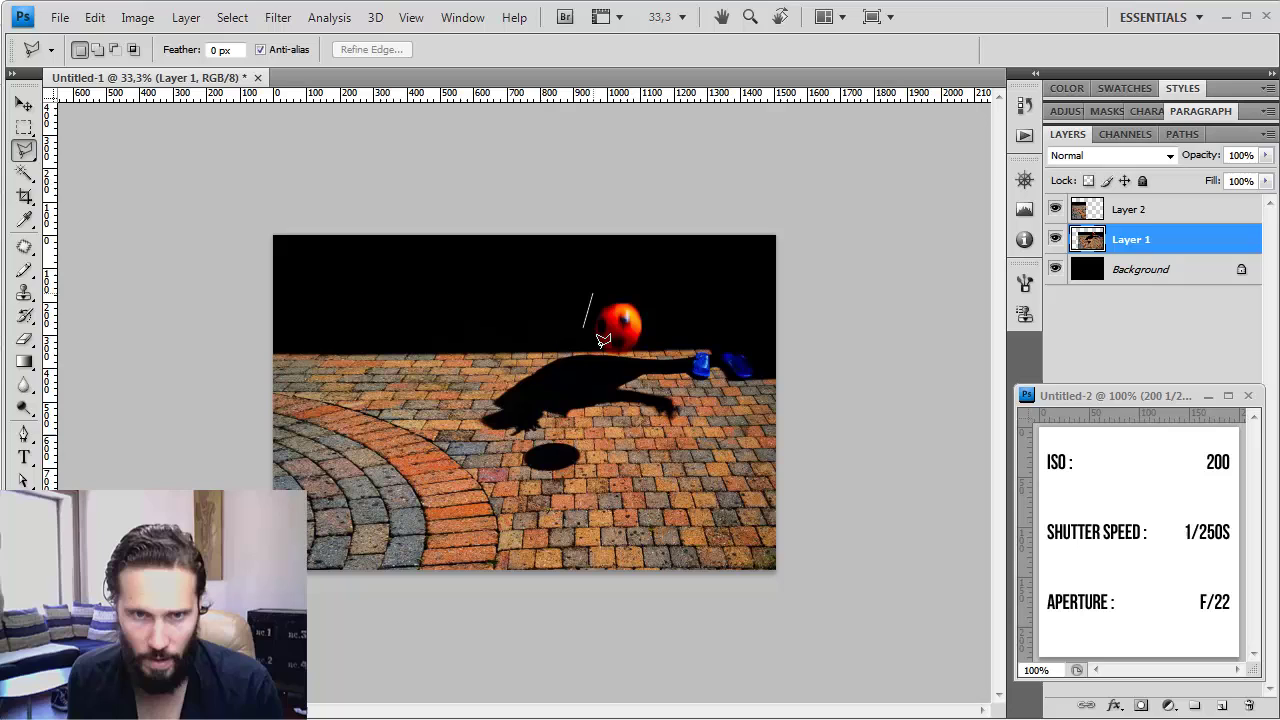
left_click(598, 349)
left_click(648, 350)
left_click(656, 315)
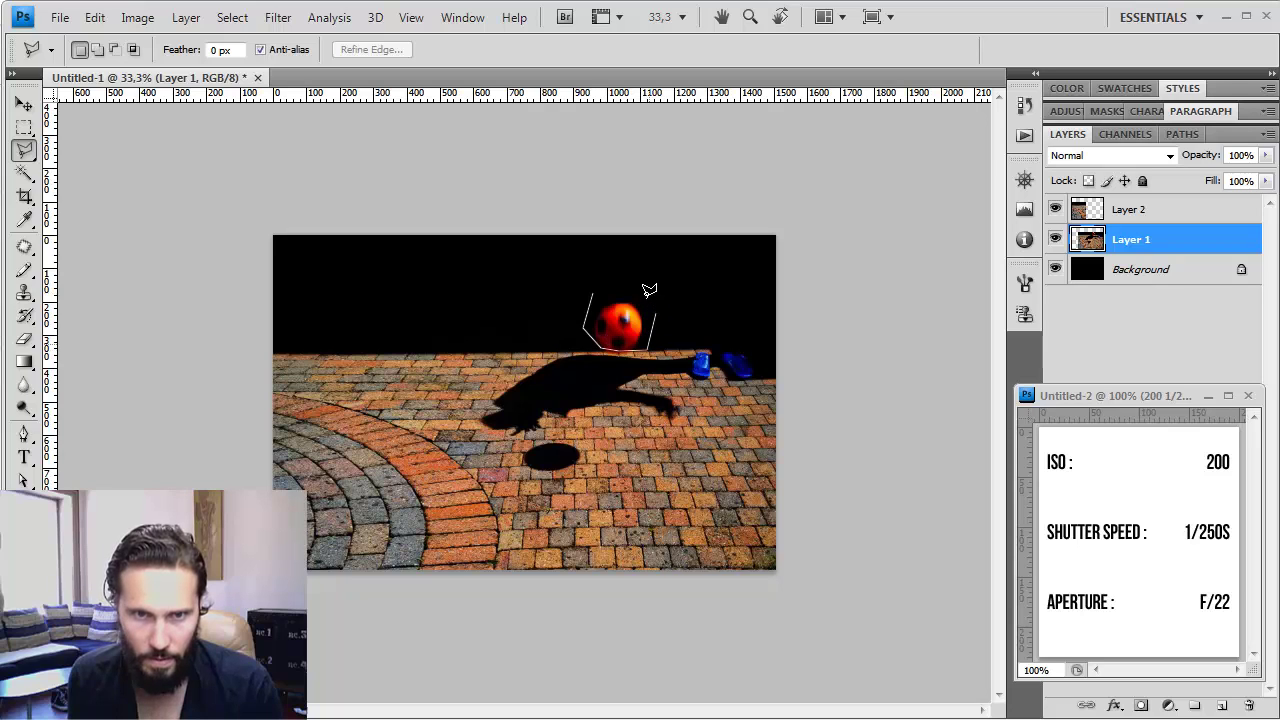
double_click(632, 308)
- Cut the ball onto Layer 3 and move it higher above the pavement
right_click(623, 316)
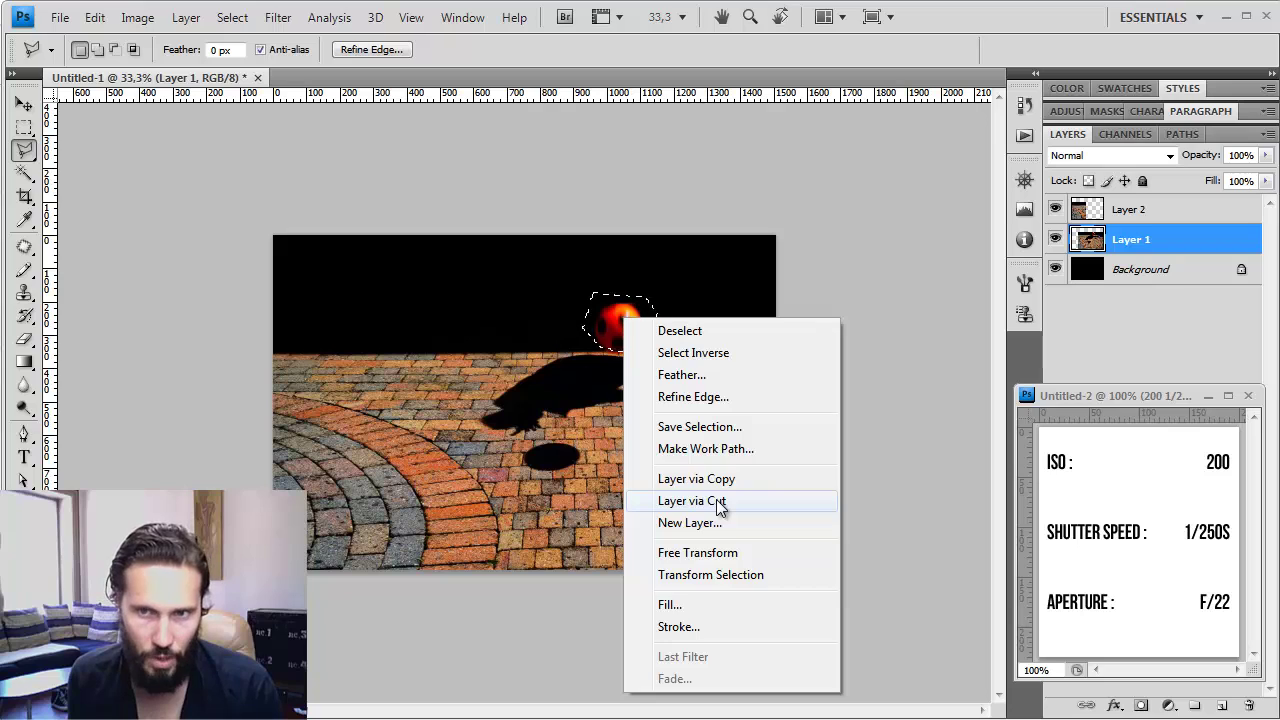
left_click(720, 501)
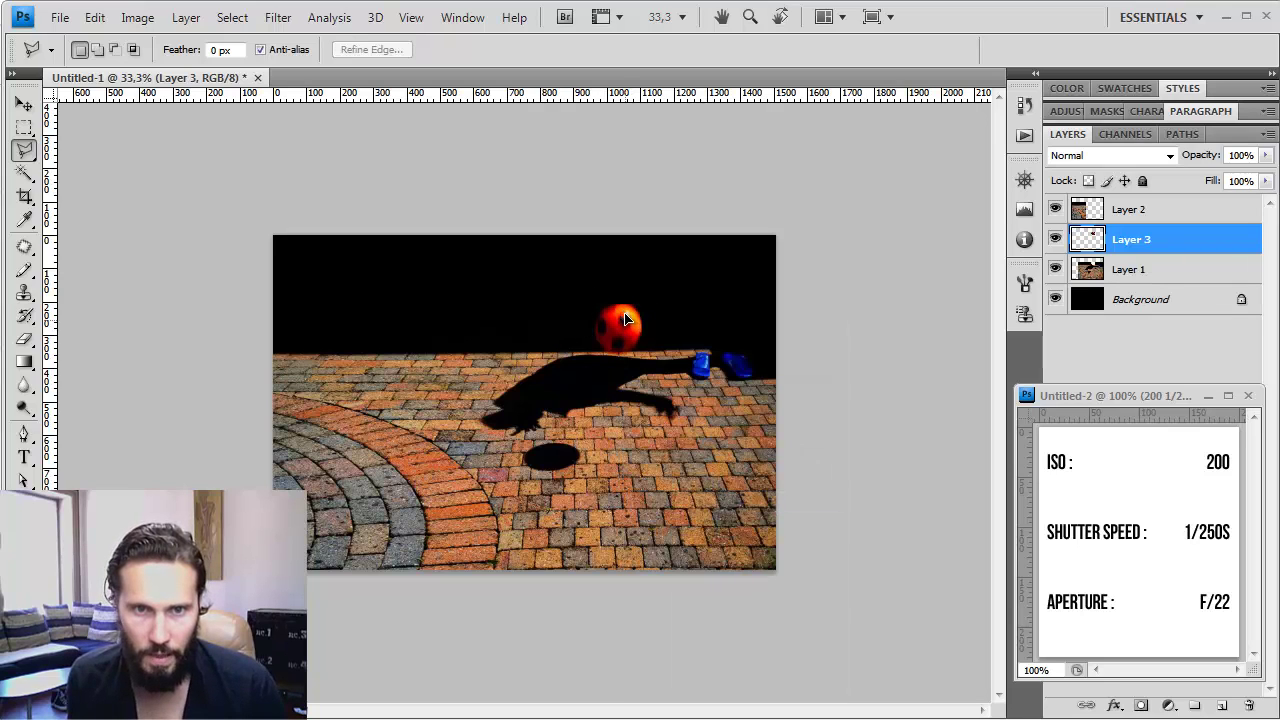
left_click_drag(625, 318, 632, 290)
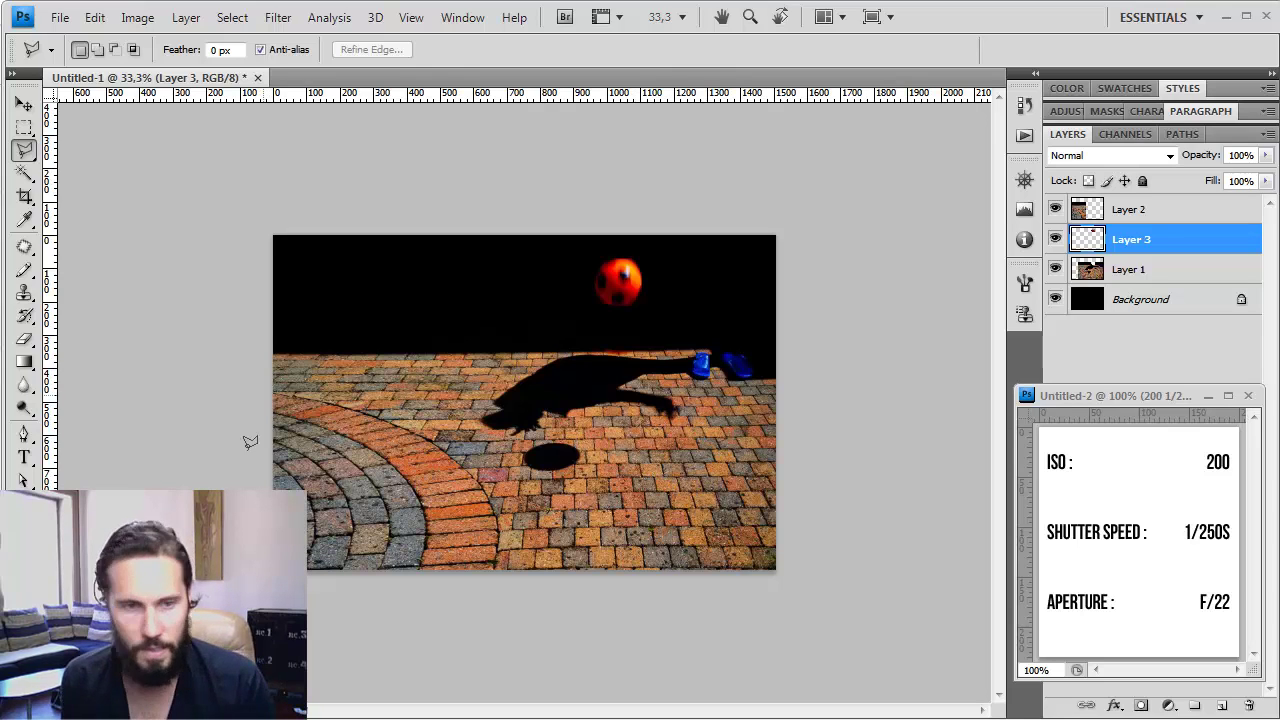
key("m")
left_click_drag(791, 365, 805, 353)
left_click_drag(805, 353, 807, 352)
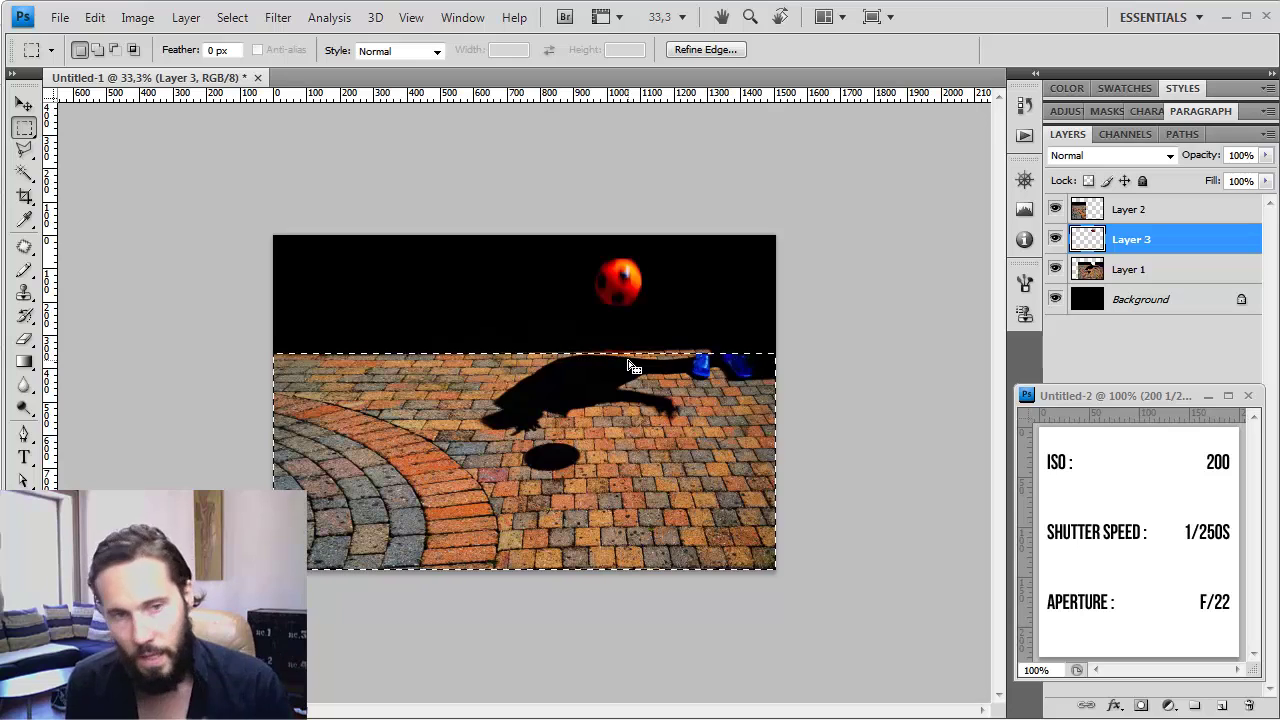
left_click(656, 380)
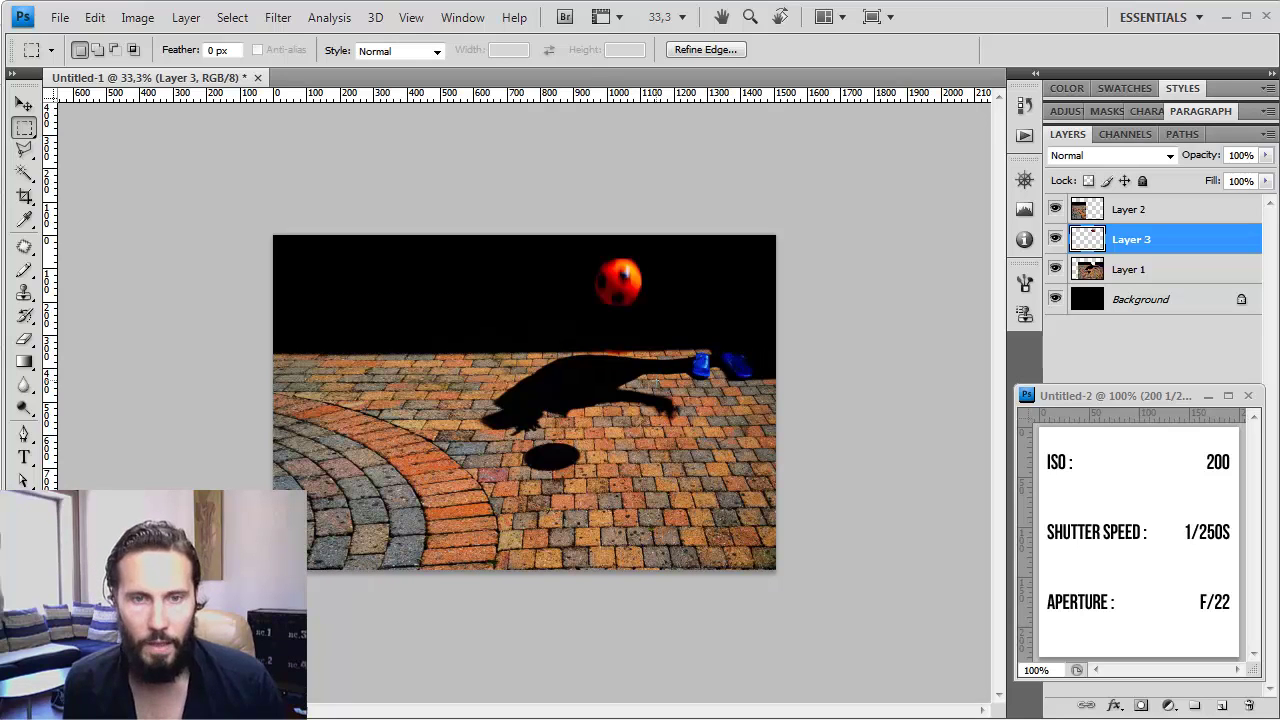